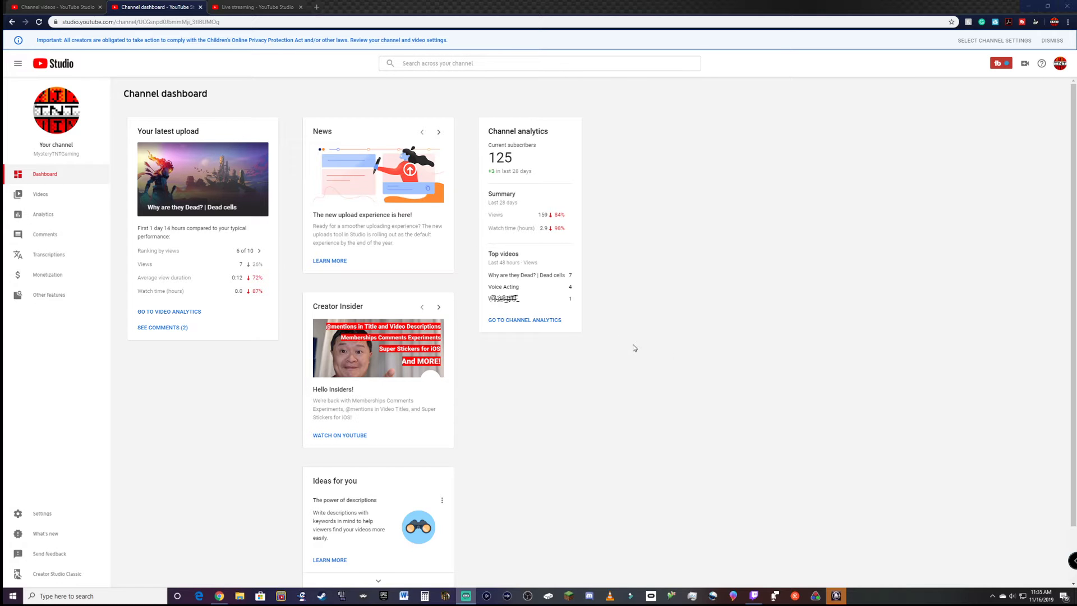
Step: Create a new live stream copied from the previous stream via Copy and Create
click(487, 251)
scroll(591, 161, down, 1)
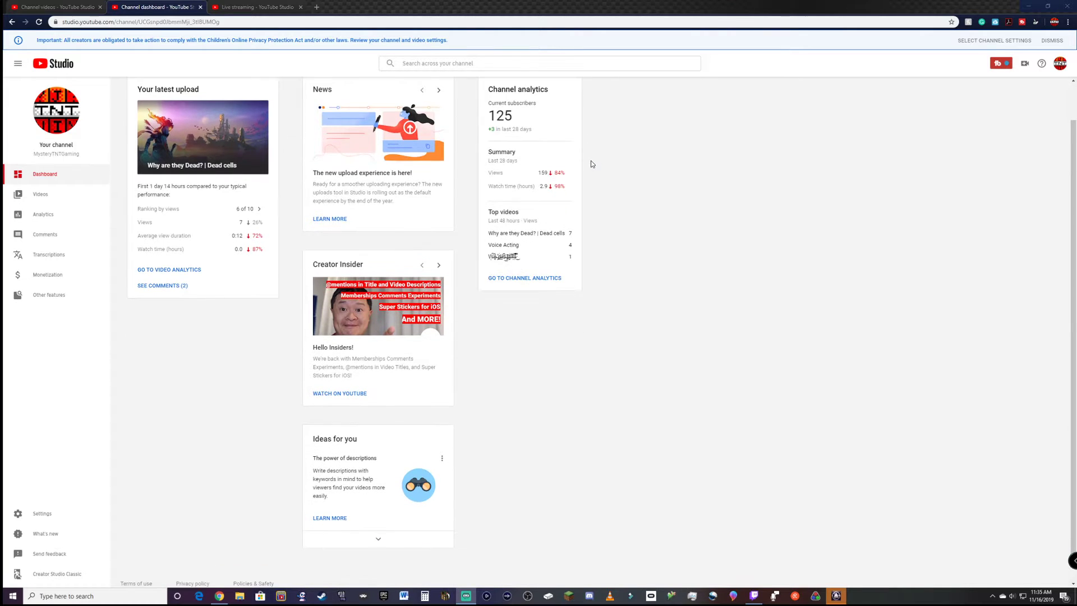
scroll(651, 288, up, 1)
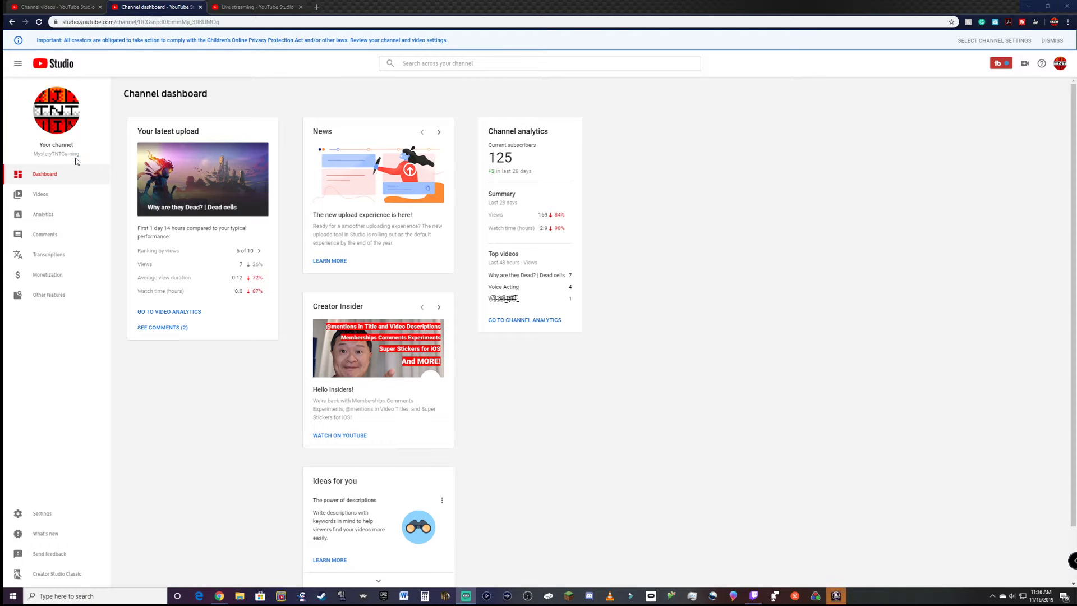
click(252, 6)
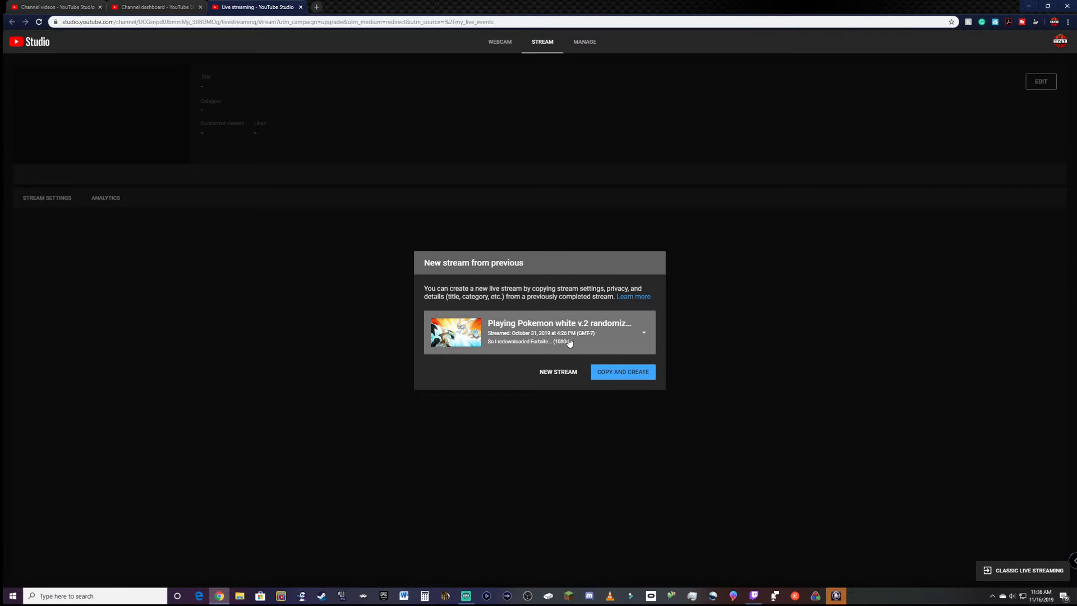
click(623, 371)
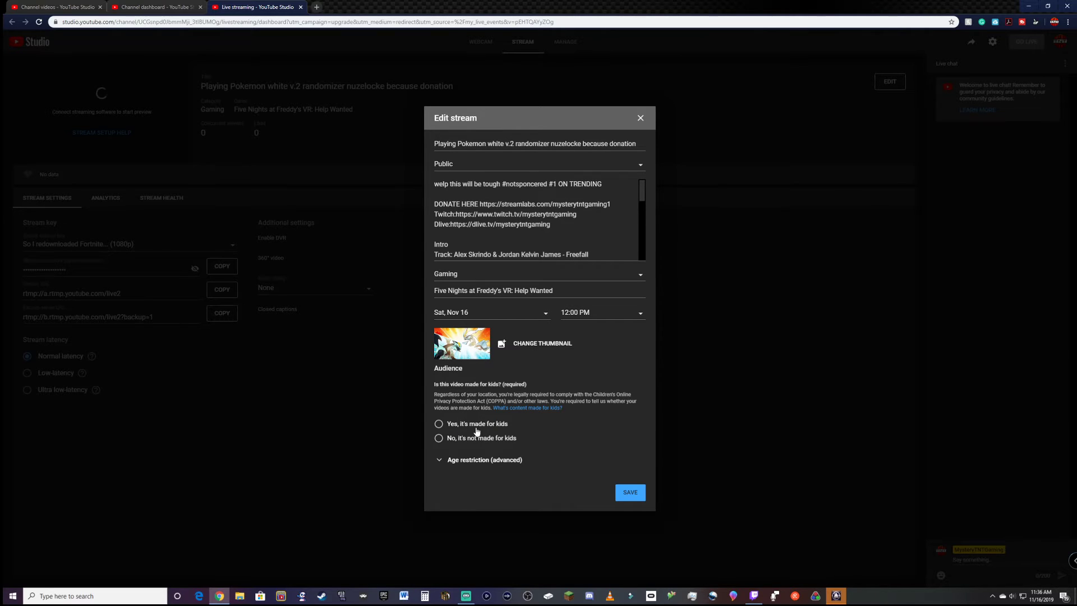
Step: Select 'Yes, it's made for kids' as the stream's audience
click(471, 423)
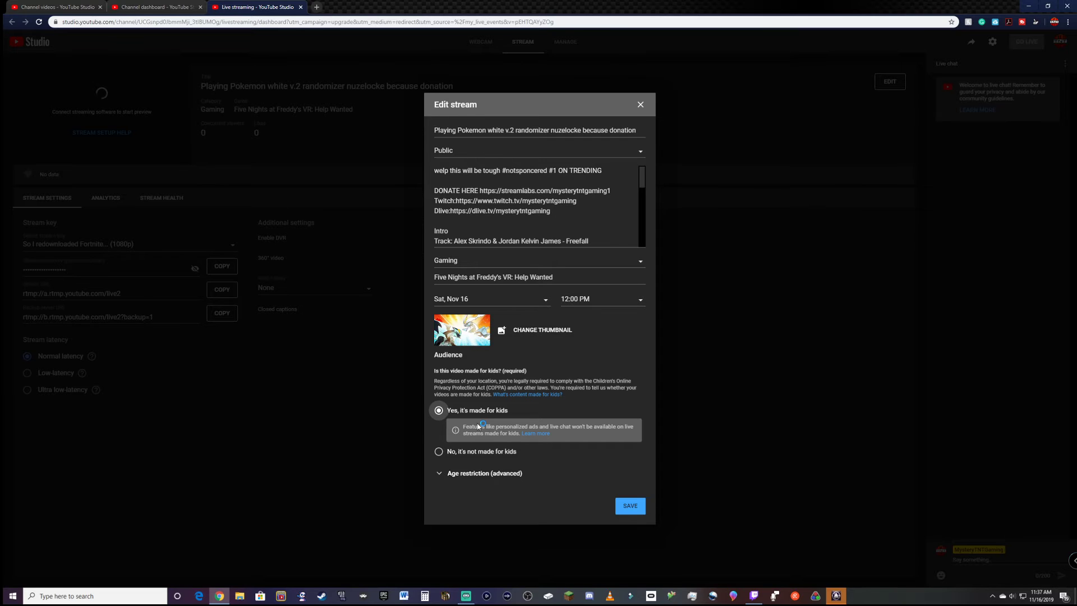
Step: Select 'No, it's not made for kids' and leave the Age restriction section unchanged
click(492, 451)
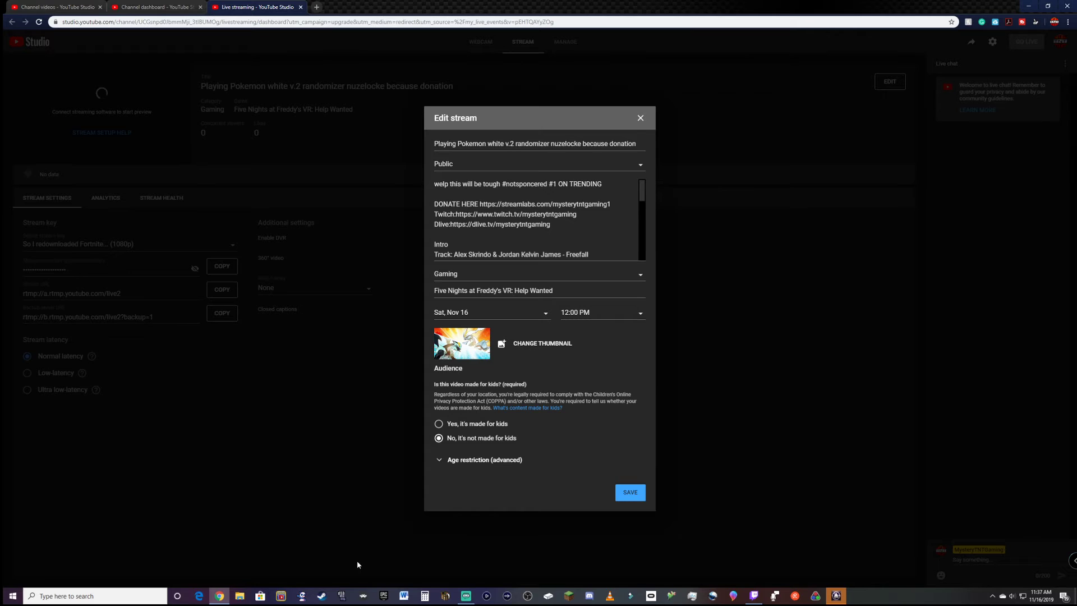
click(484, 460)
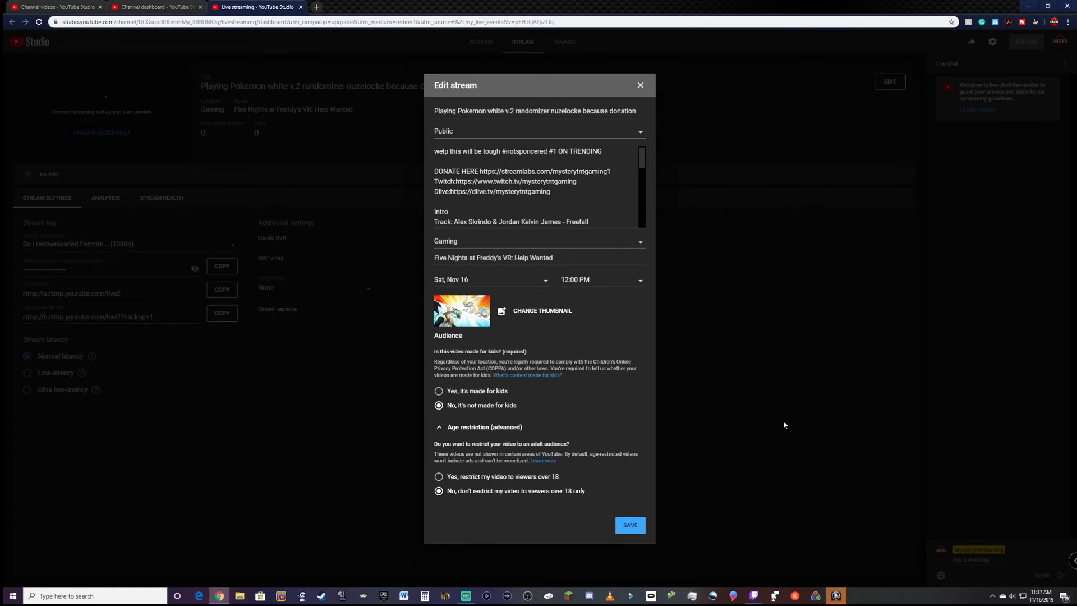
click(443, 429)
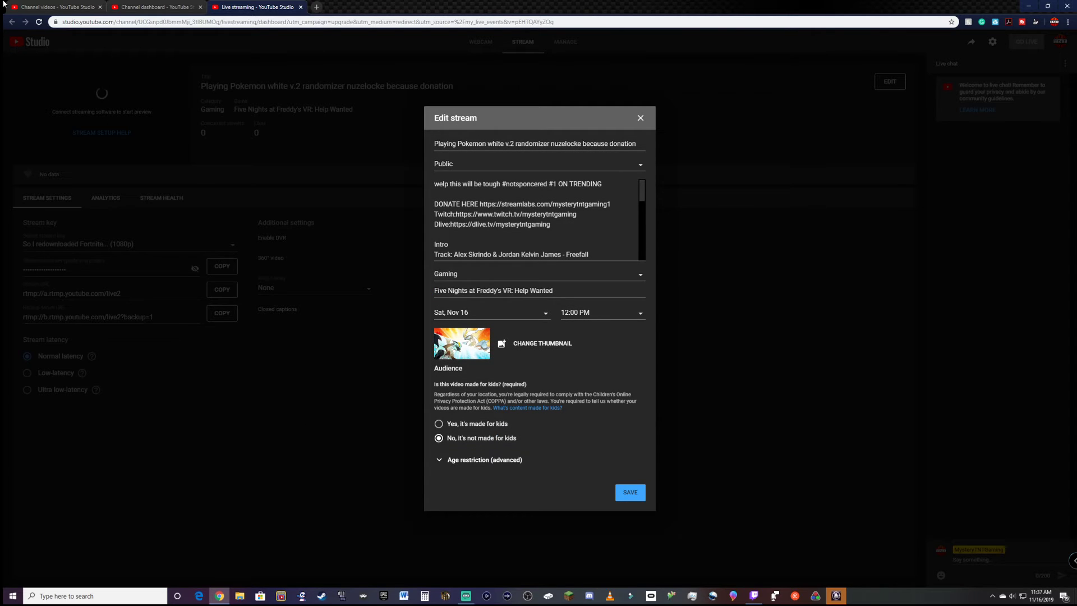
Step: Select 'Yes, it's made for kids' for the video in the Upload video dialog
click(43, 6)
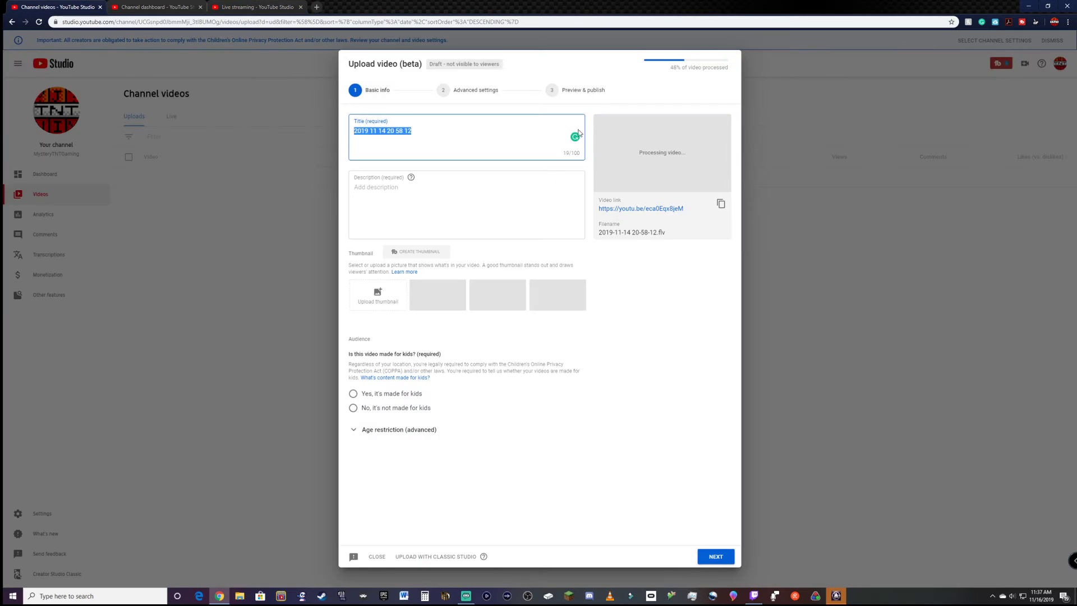
click(400, 393)
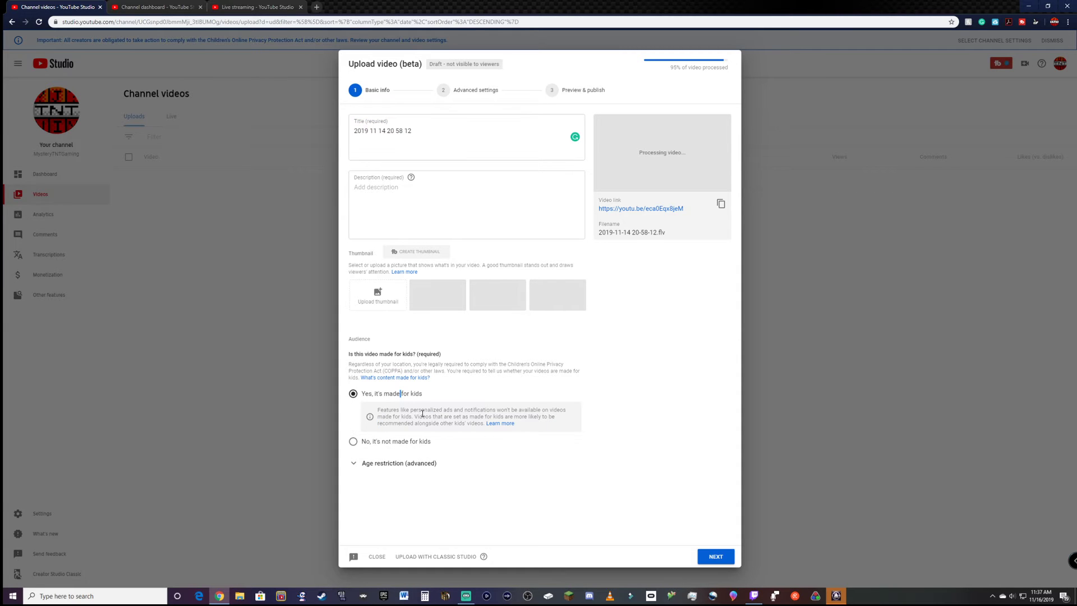